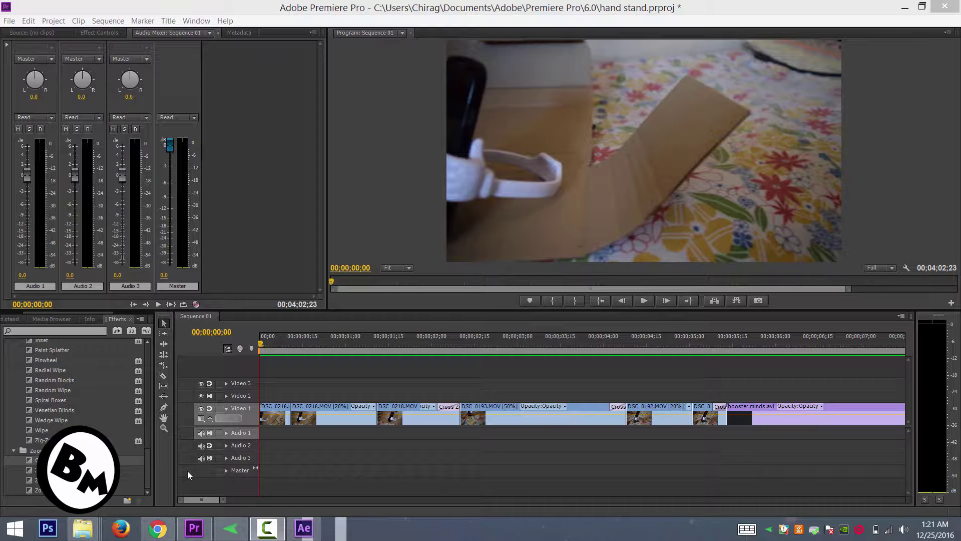
Step: Pause the Premiere preview near one second, then play Title 29's HAND STAND badge animation in After Effects
click(644, 301)
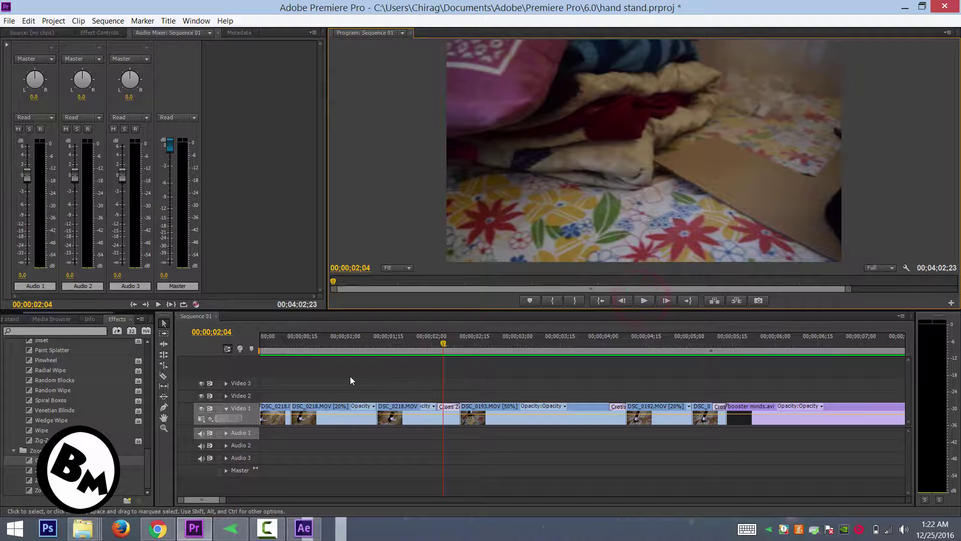
drag(383, 338, 414, 352)
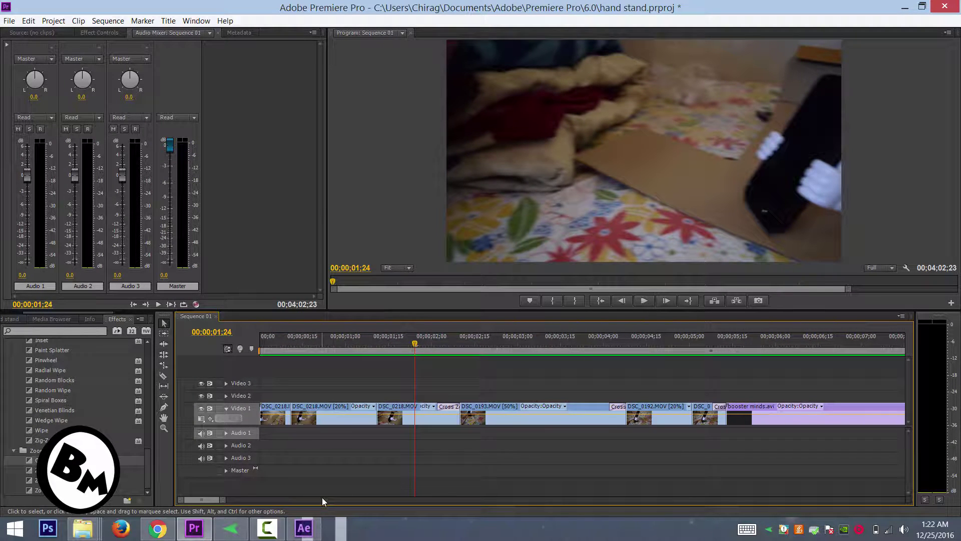
click(314, 537)
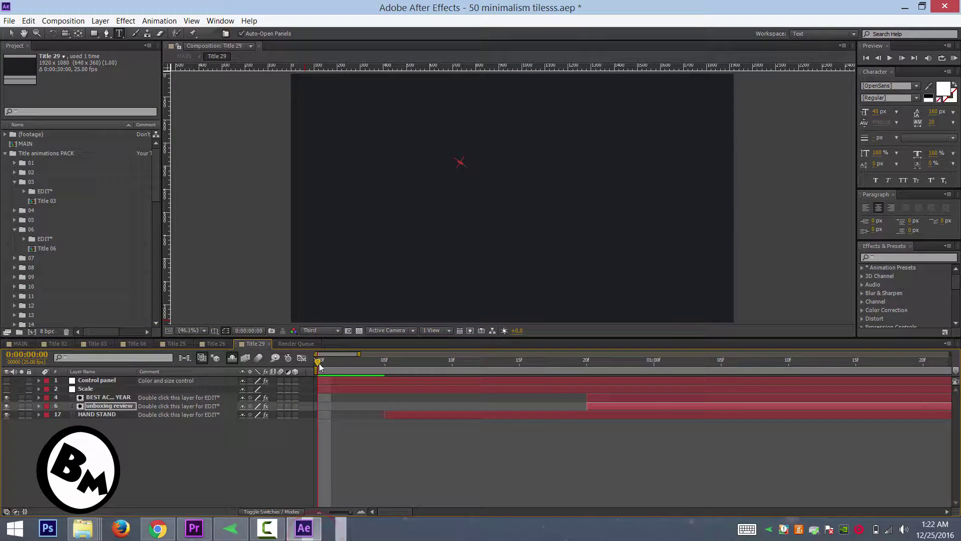
drag(319, 363, 923, 345)
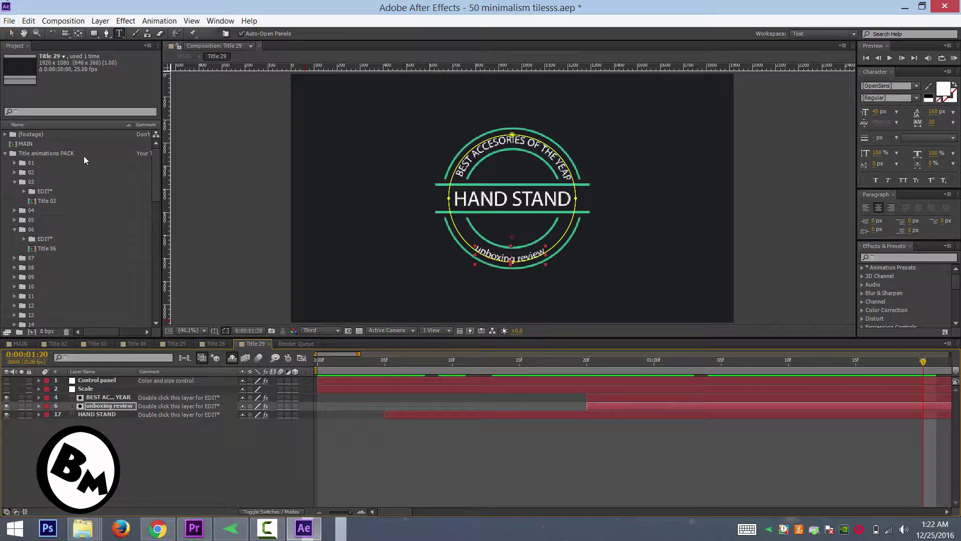
drag(495, 363, 303, 368)
key(space)
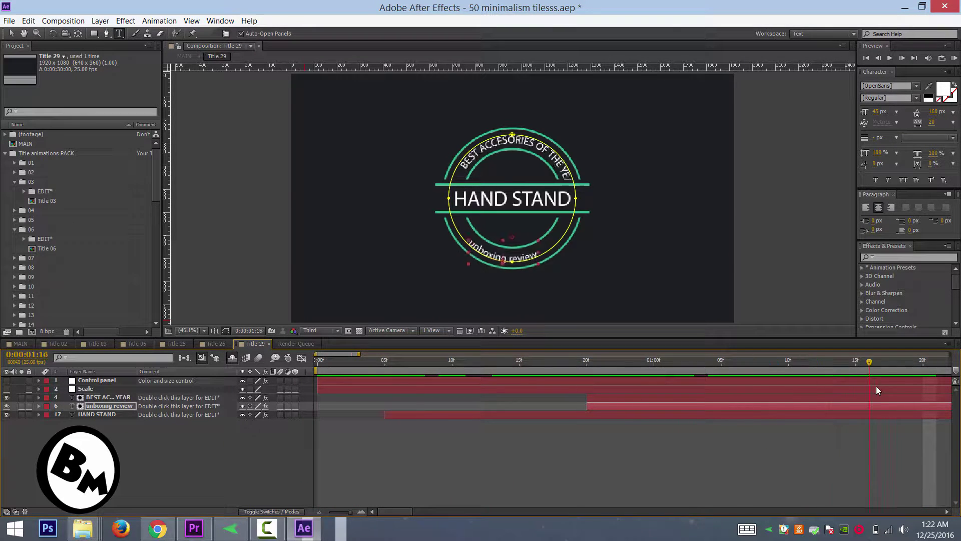
click(321, 371)
drag(338, 370, 290, 366)
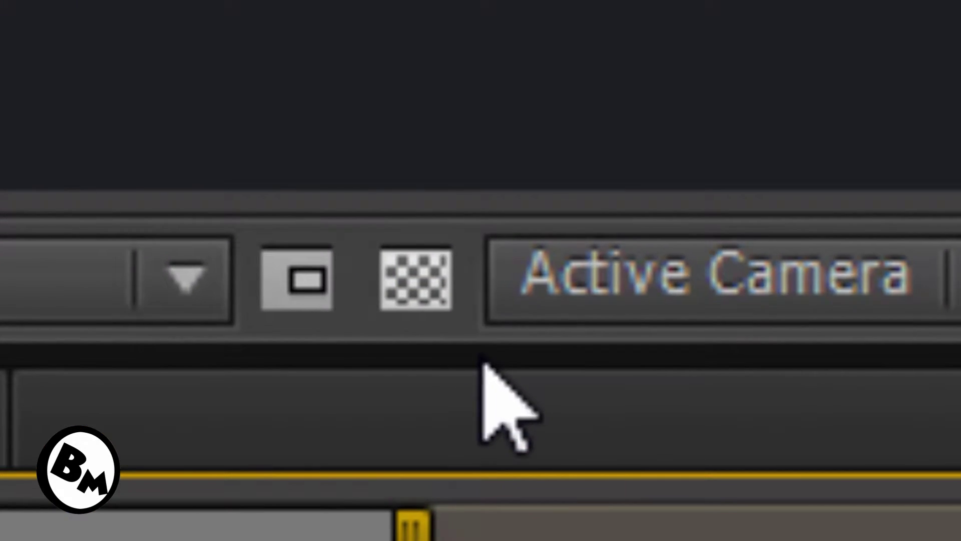
Step: Turn on the transparency grid so Title 29's background shows as a checkerboard behind the HAND STAND frame
click(403, 161)
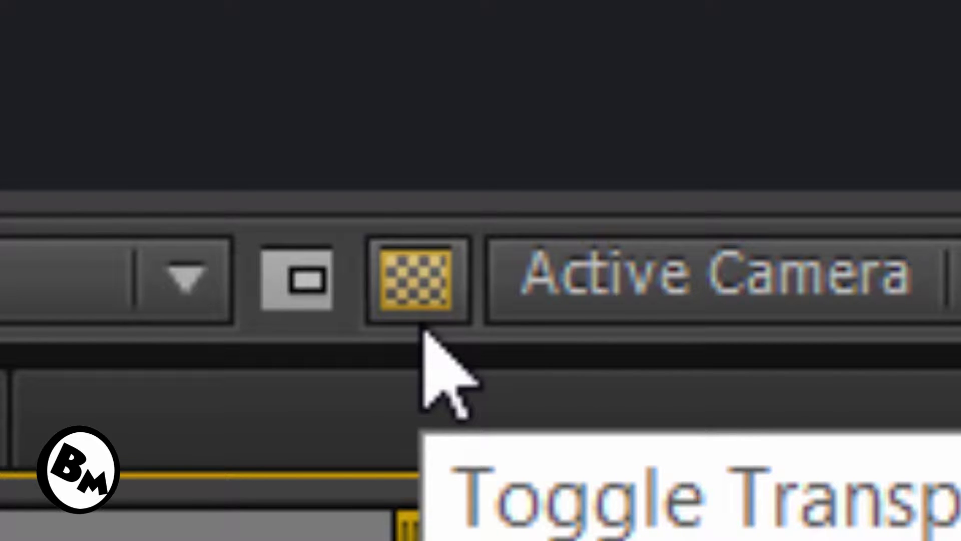
click(423, 323)
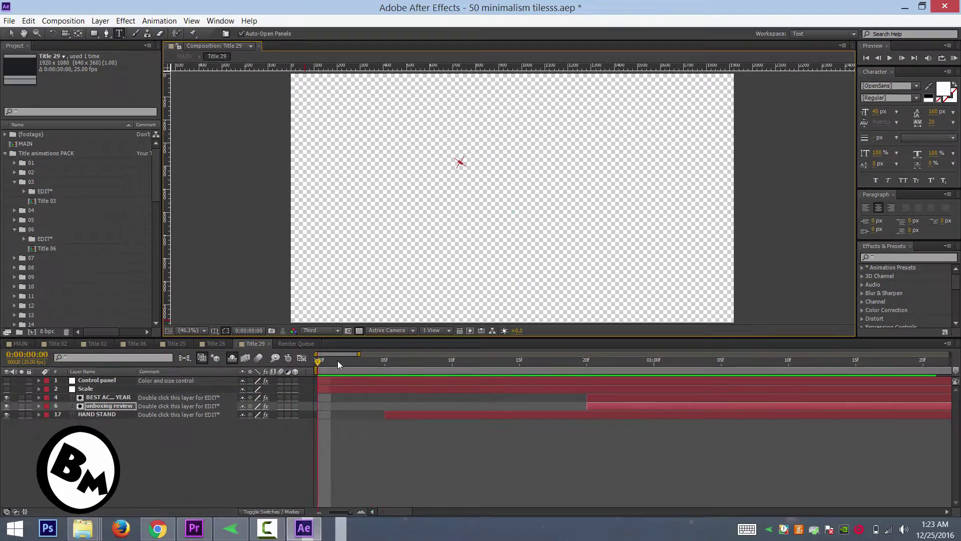
drag(338, 364, 317, 392)
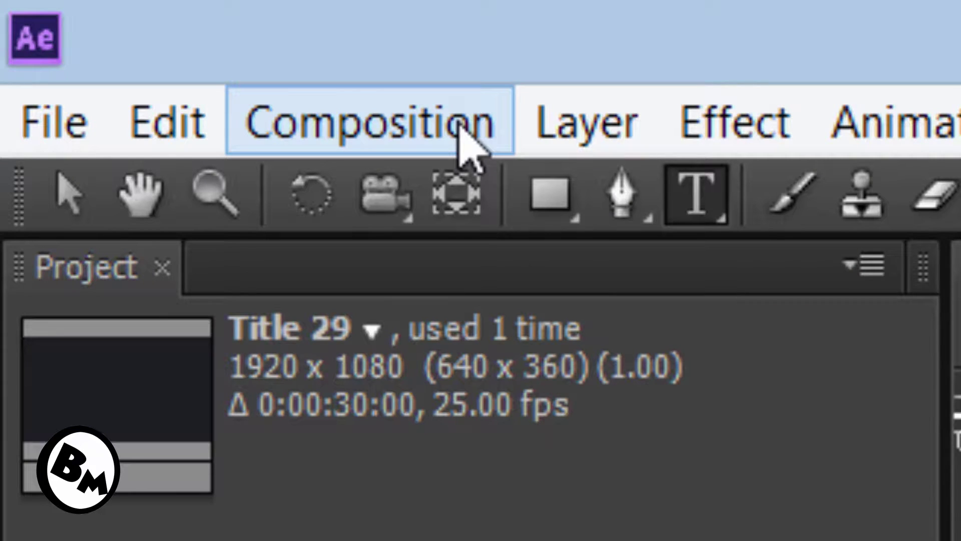
Step: Add the Title 29 composition to the Render Queue from the Composition menu
click(459, 125)
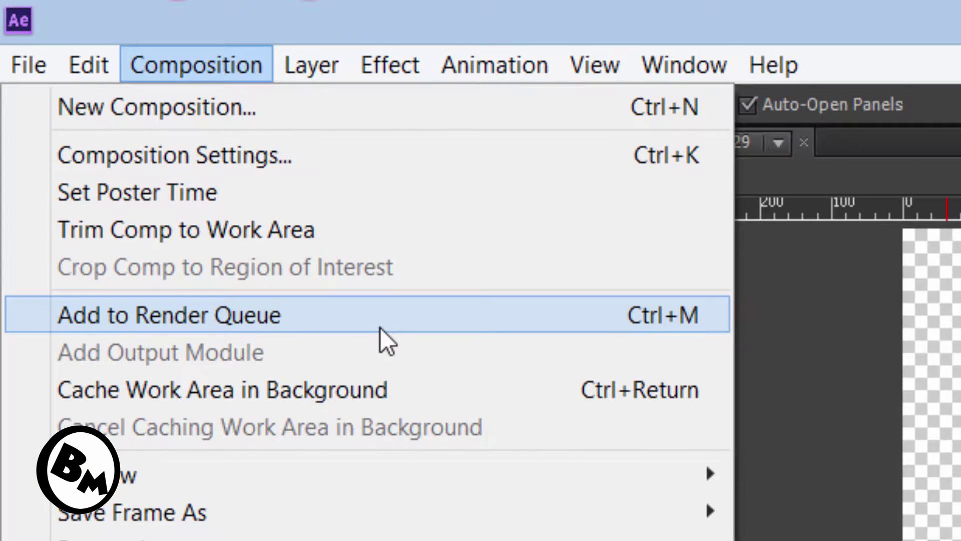
click(380, 327)
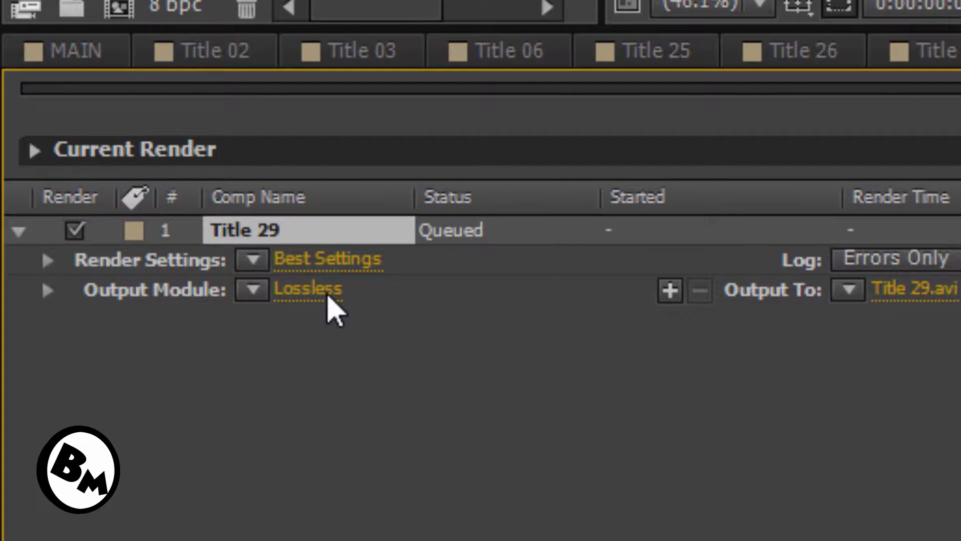
Step: Set Title 29's output module to AVI format with RGB + Alpha channels and post-render action None
click(328, 296)
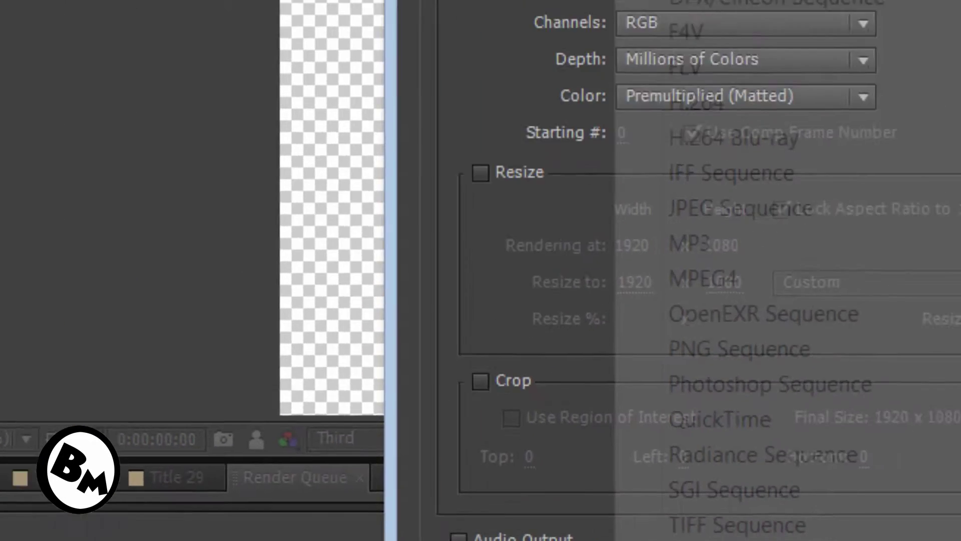
click(344, 146)
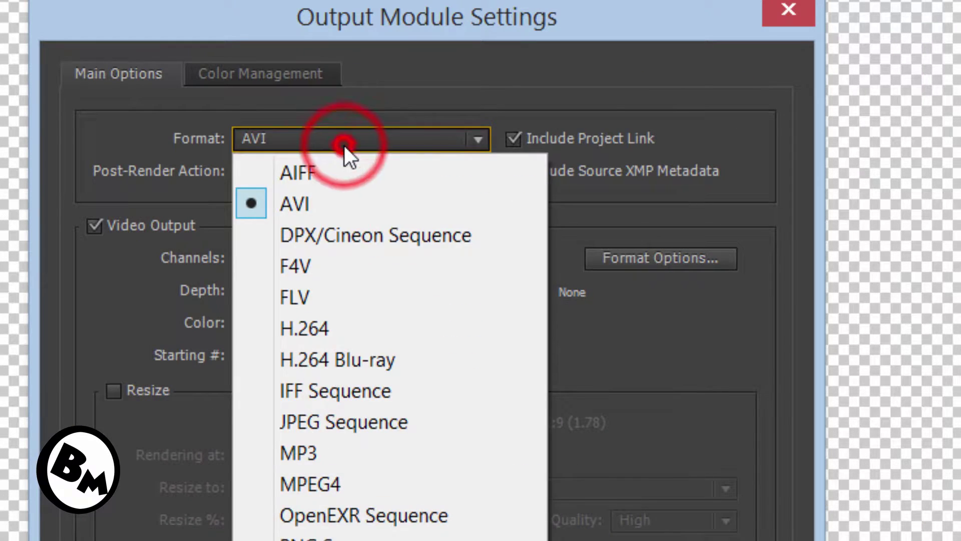
click(343, 173)
click(344, 173)
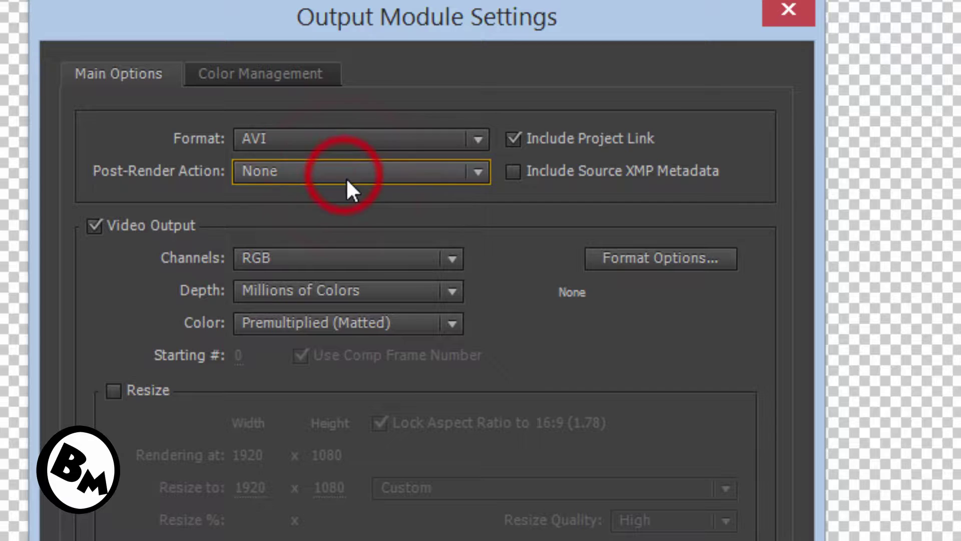
click(339, 258)
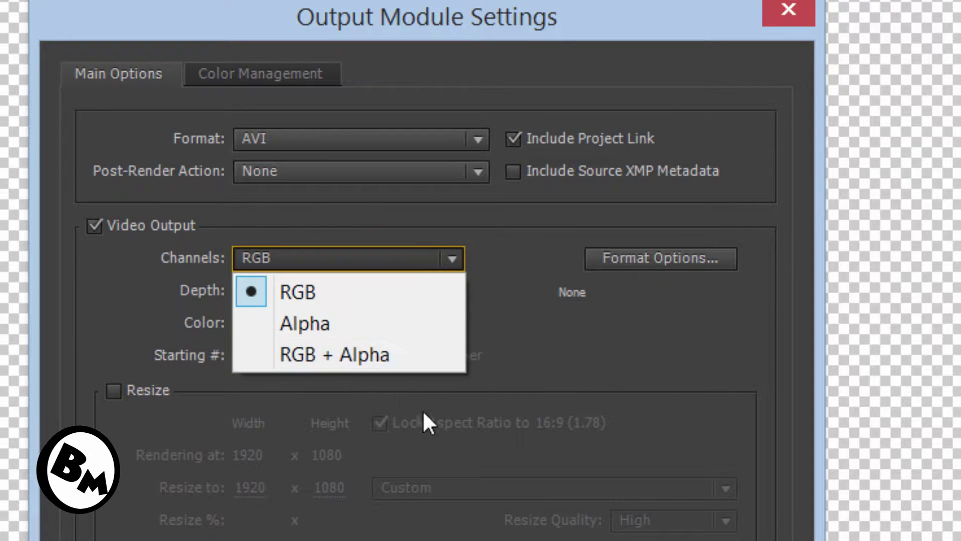
click(385, 349)
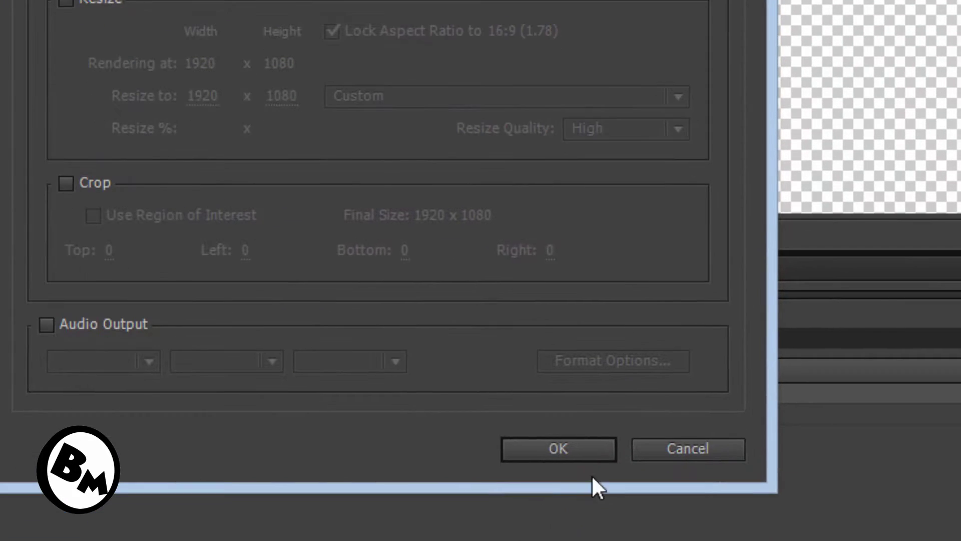
click(566, 457)
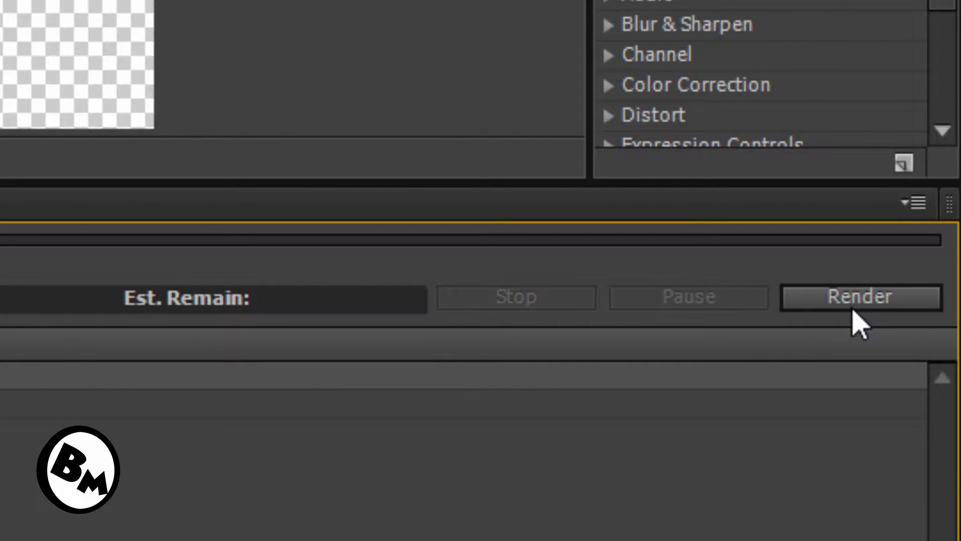
Step: Render Title 29 out to Title 29.avi in the Minimalism downloads folder
click(853, 300)
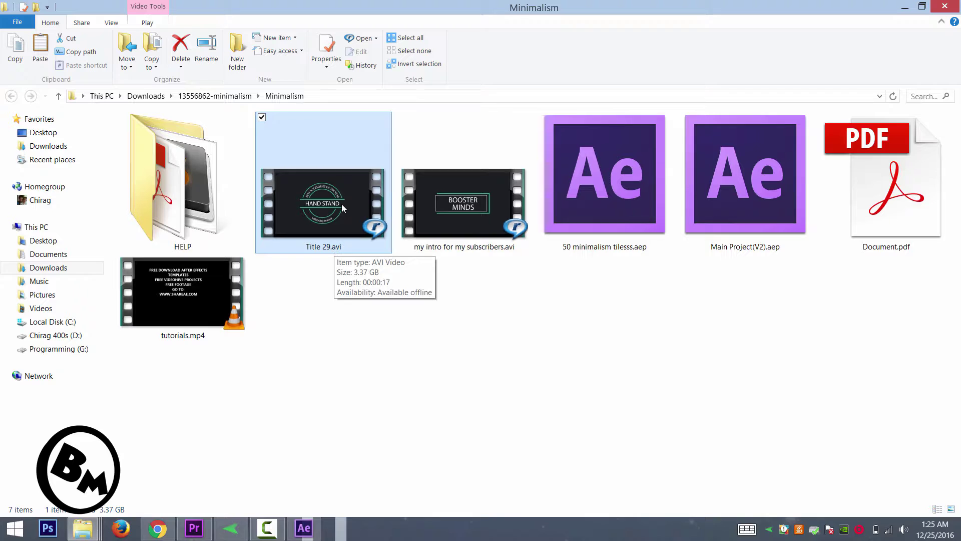
Step: Drag Title 29.avi from Explorer onto Video 2 above the opening DSC clips
drag(342, 203, 294, 398)
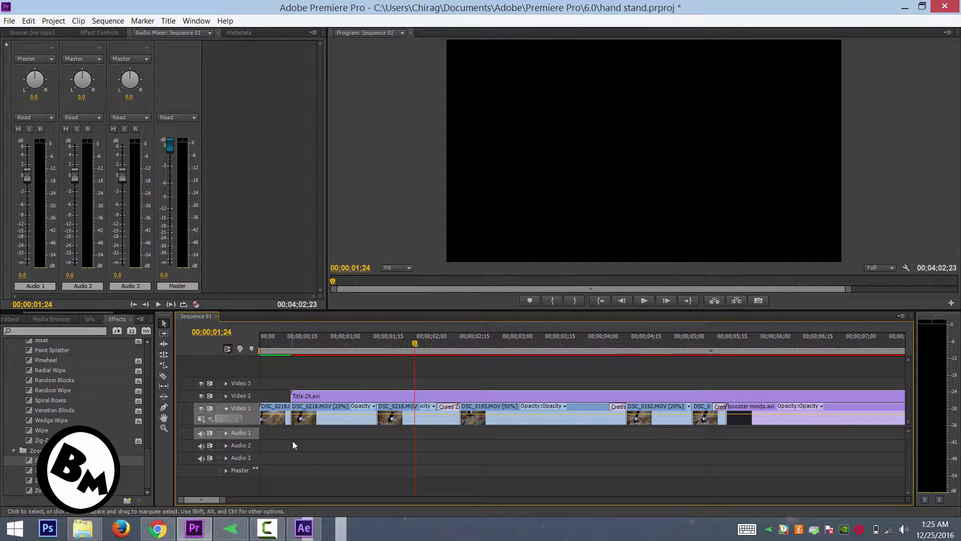
Step: Move the playhead to 00;00;01;05 to check the HAND STAND title over the footage
drag(224, 500, 235, 500)
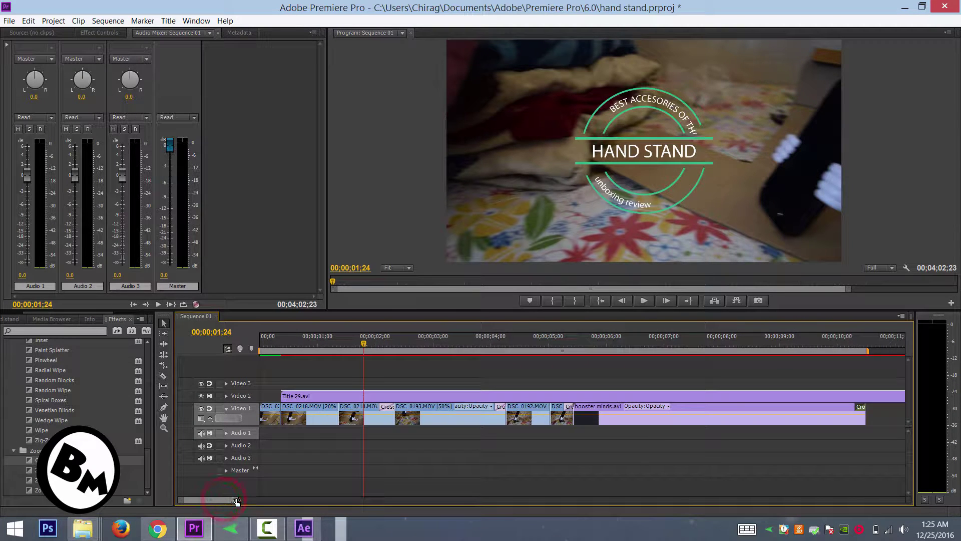
click(306, 346)
drag(308, 349, 328, 344)
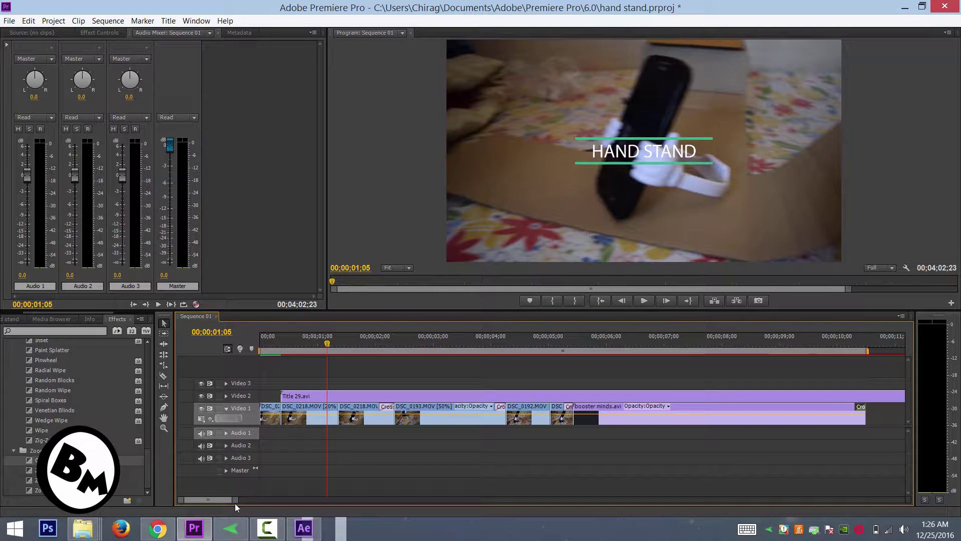
Step: Trim Title 29.avi to one second, 00;00;00;11 to 00;00;01;10, over DSC_0218.MOV
drag(236, 503, 279, 503)
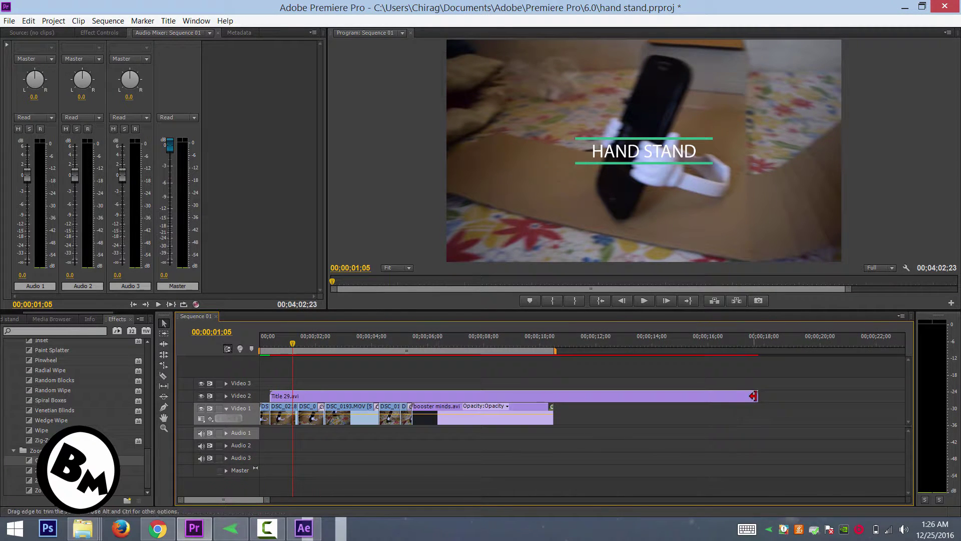
drag(755, 395, 297, 406)
key(equal)
key(equal)
key(equal)
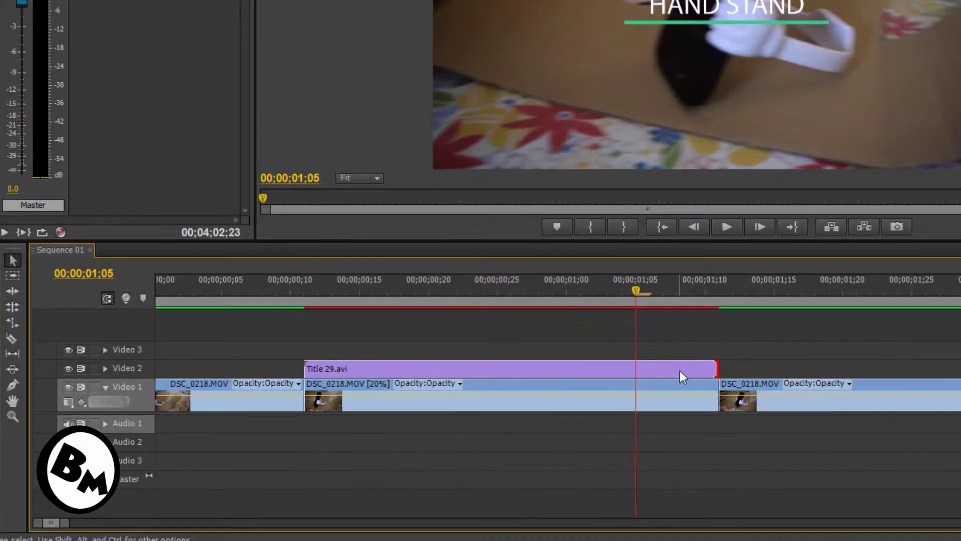
mouse_move(612, 397)
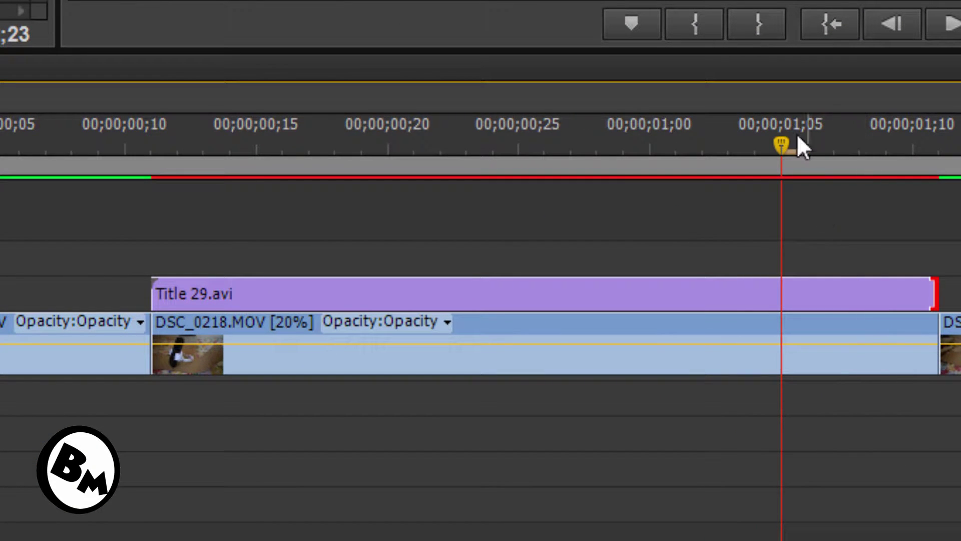
drag(759, 131, 180, 153)
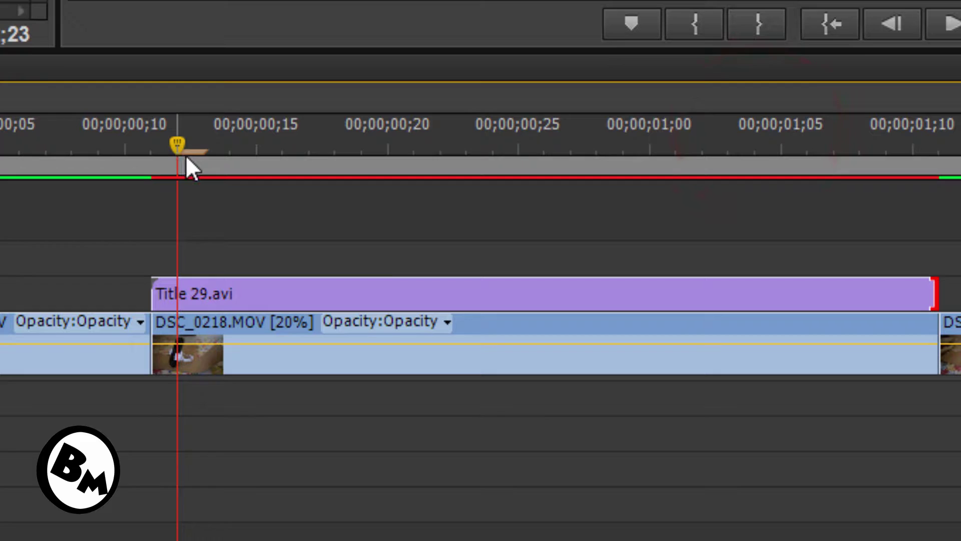
mouse_move(191, 165)
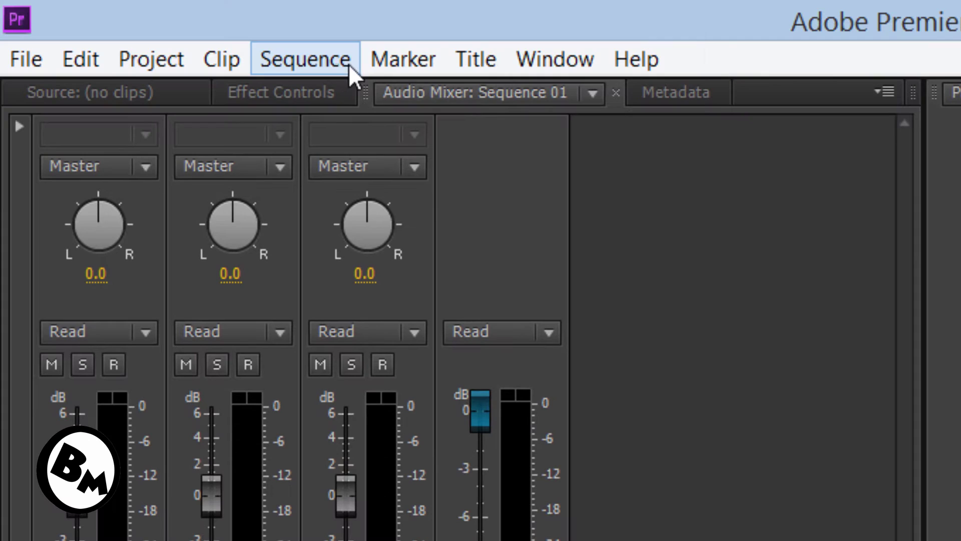
Step: Render the work-area previews with Sequence > Render Effects in Work Area
click(331, 65)
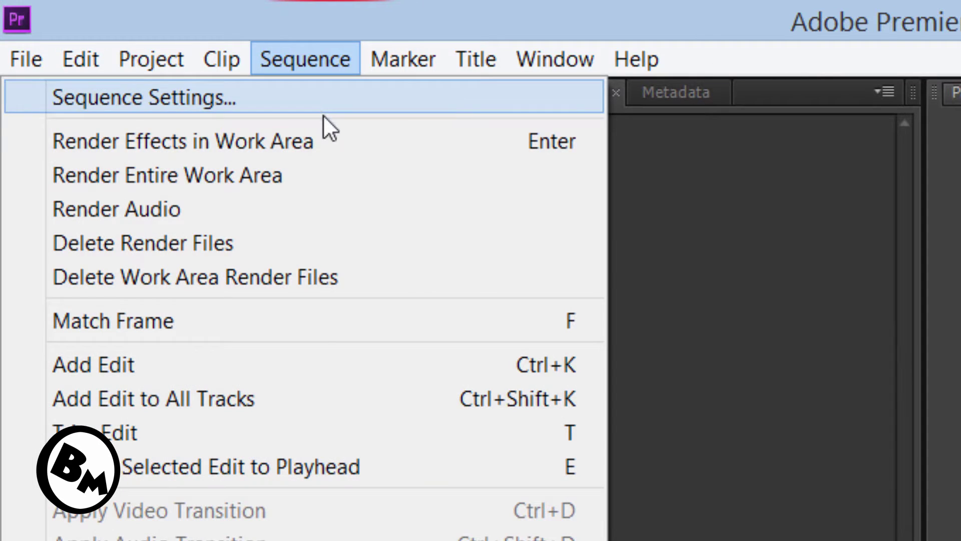
click(333, 142)
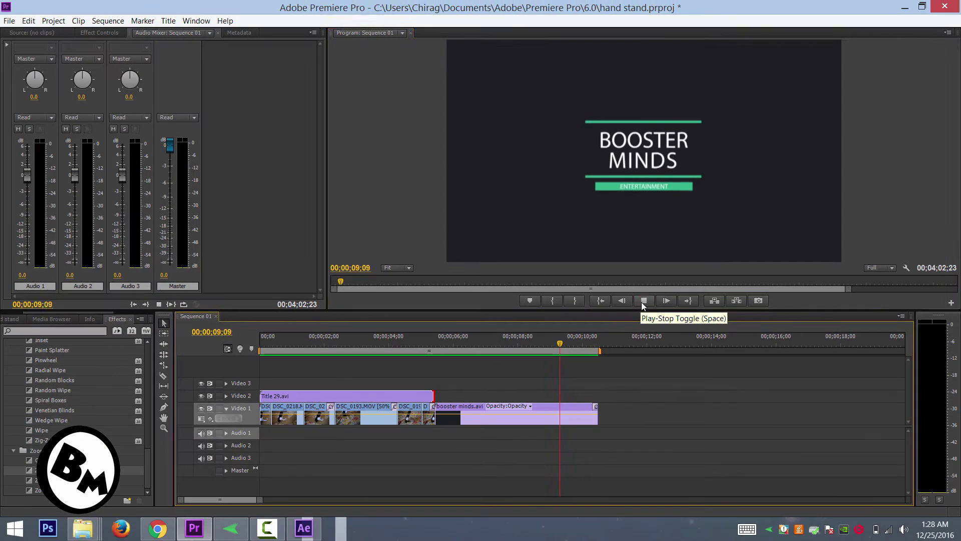
drag(564, 349, 259, 351)
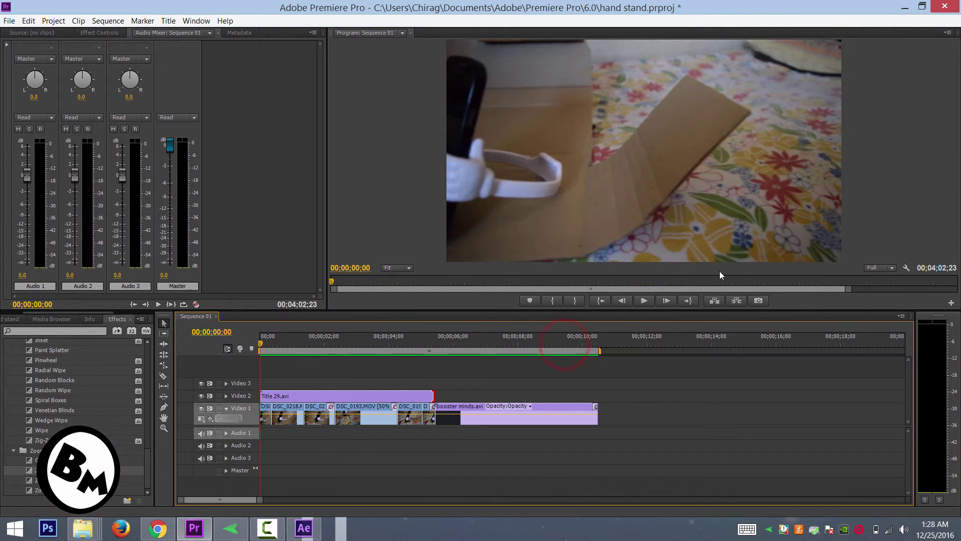
click(644, 301)
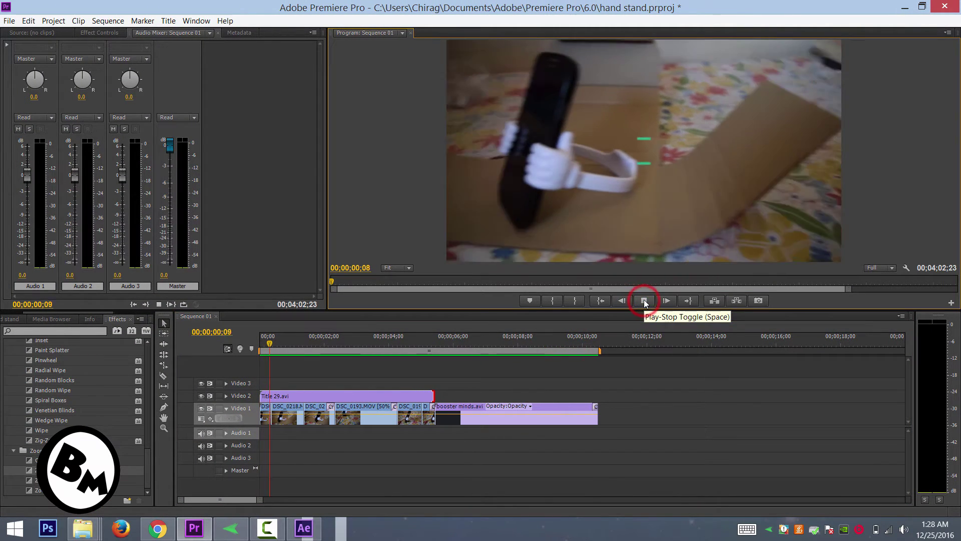